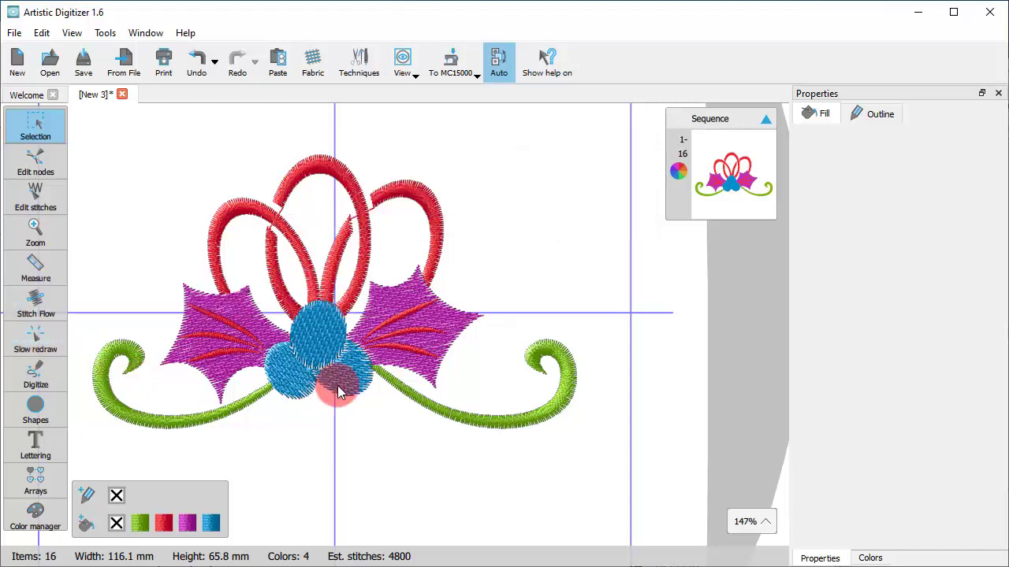
# - Switch to the Slow redraw simulation, which clears the canvas and shows playback controls at 600 rpm
pyautogui.click(35, 338)
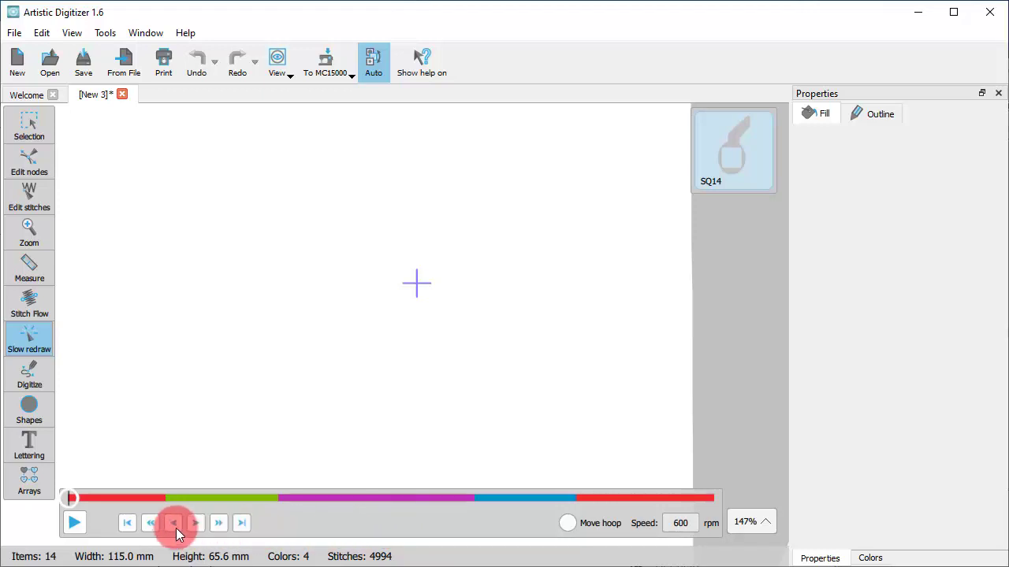
# - Play the floral stitch-out simulation, pausing and resuming it along the way
pyautogui.click(73, 524)
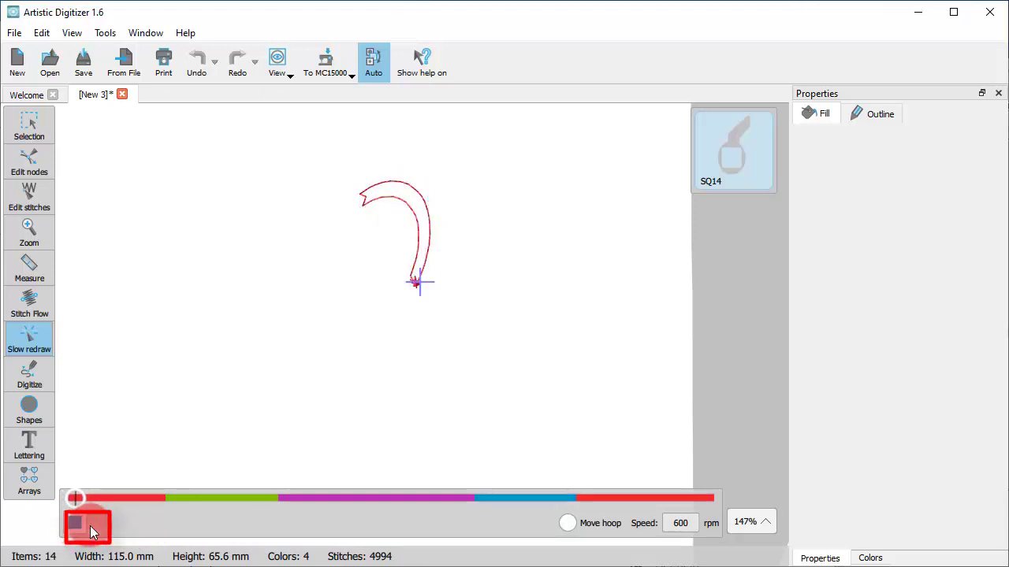
pyautogui.click(70, 522)
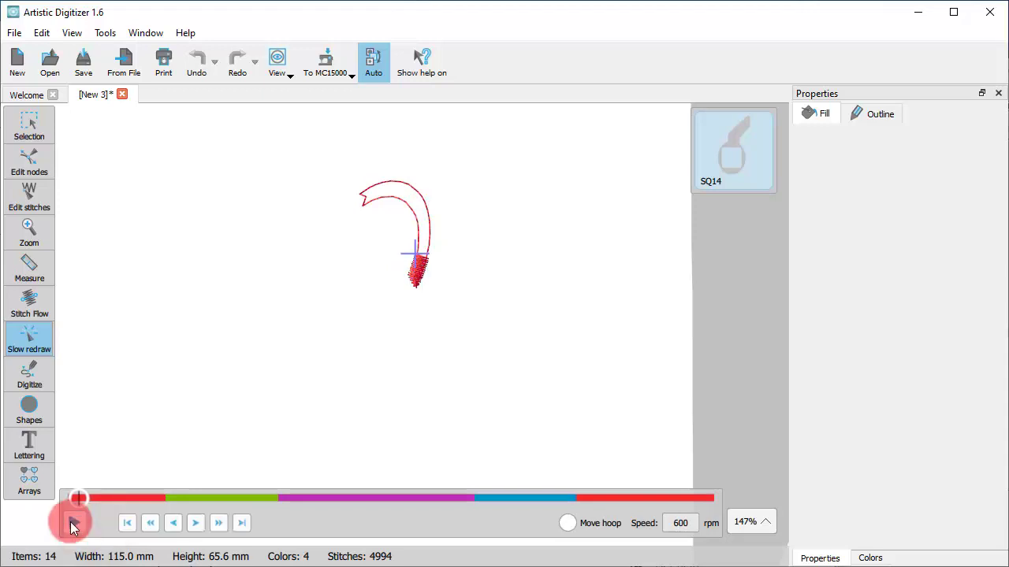
pyautogui.click(70, 522)
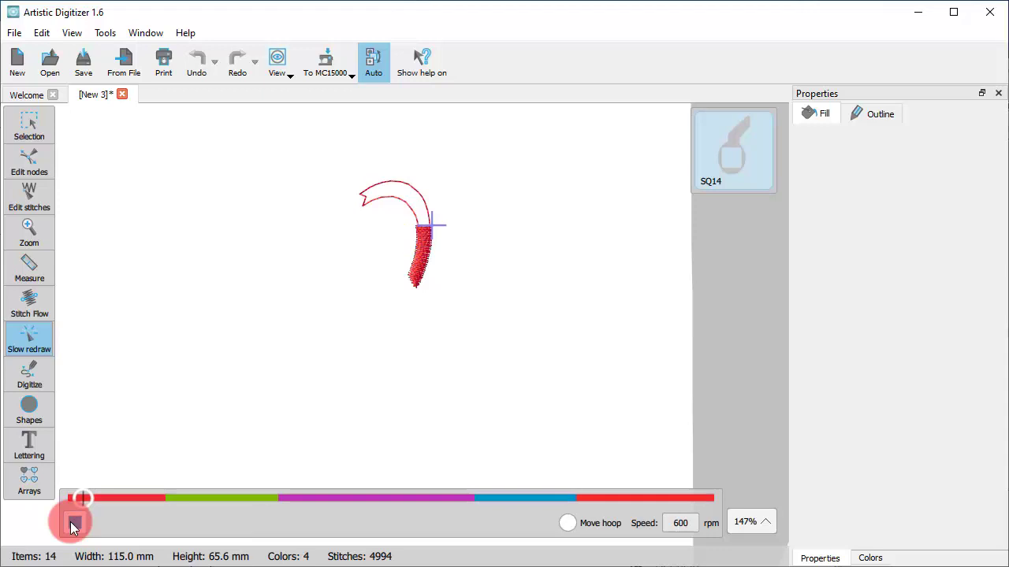
pyautogui.click(70, 523)
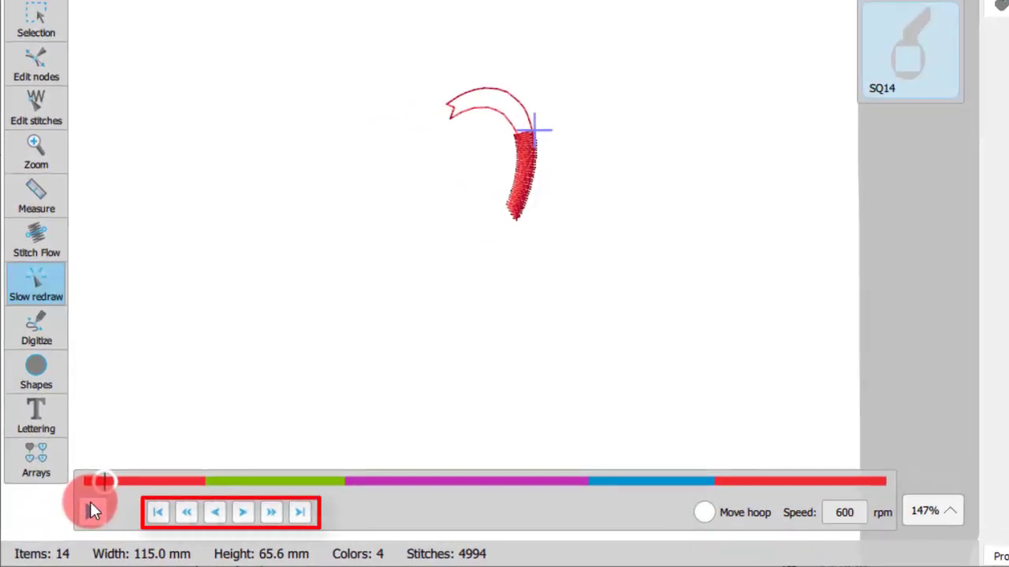
# - Jump to the first and last stitches, rewind, then skip through the purple leaves and three blue berries
pyautogui.click(160, 518)
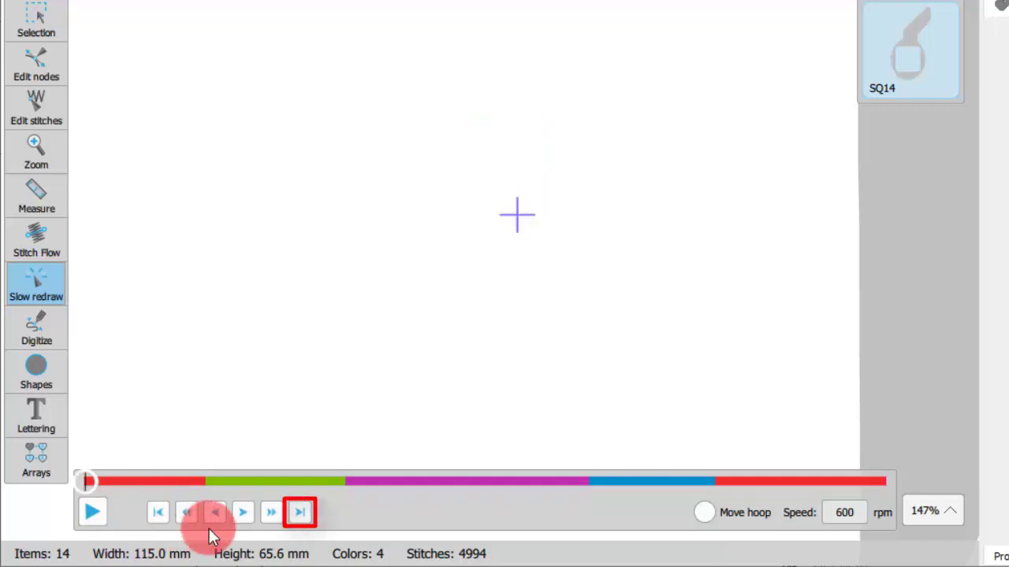
pyautogui.click(300, 516)
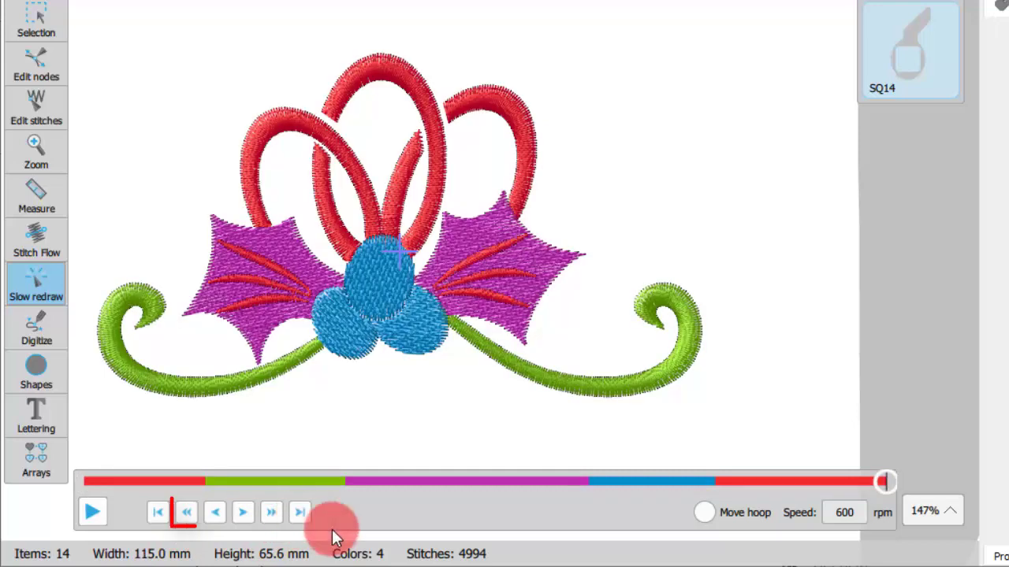
pyautogui.click(186, 516)
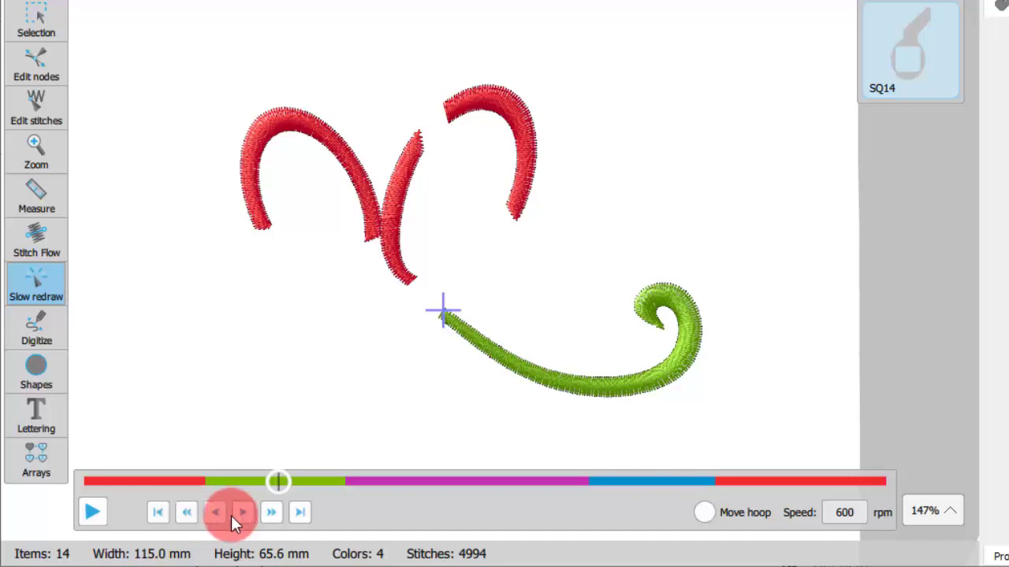
pyautogui.click(278, 517)
pyautogui.click(278, 517)
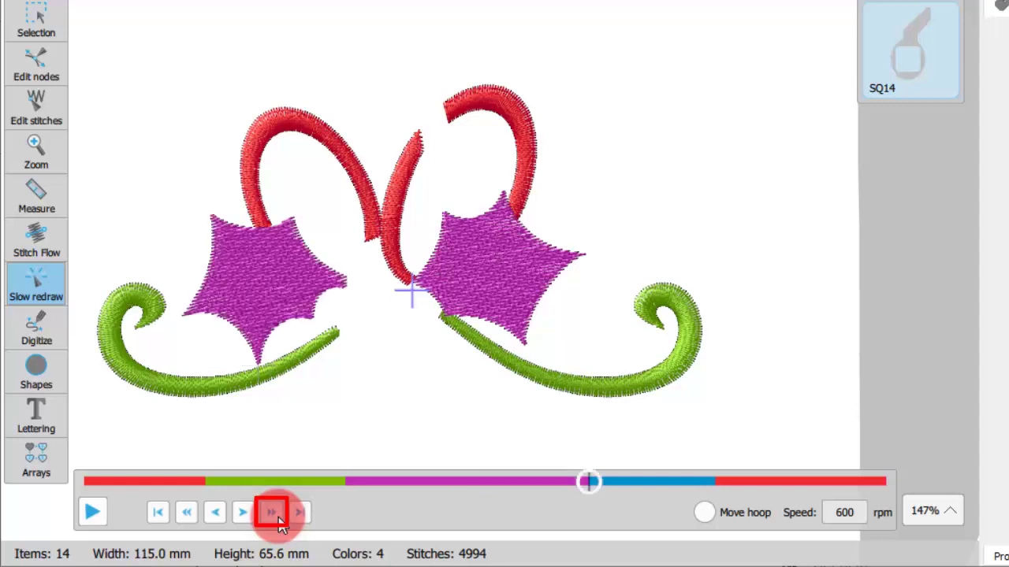
pyautogui.click(278, 522)
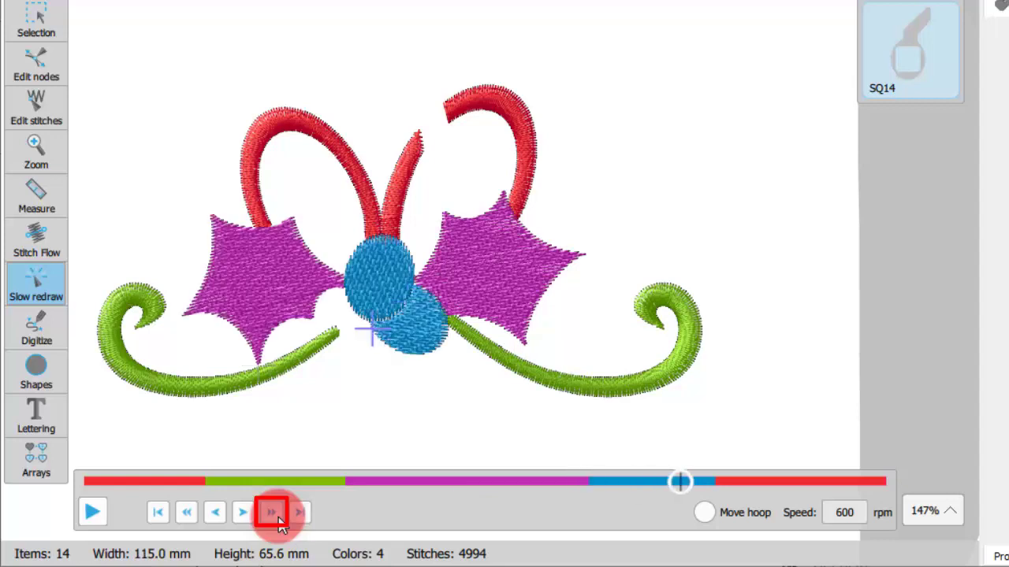
pyautogui.click(278, 520)
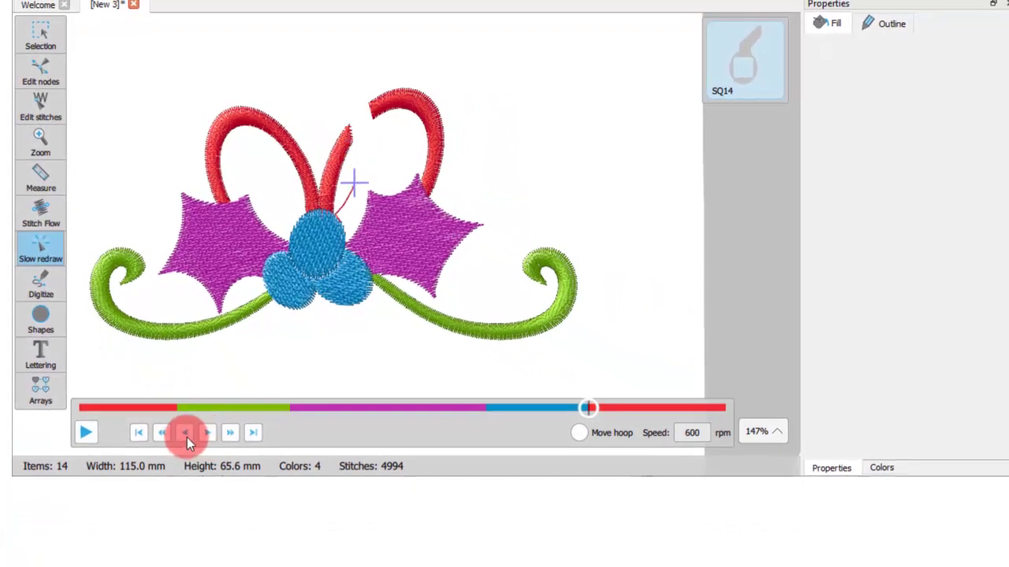
# - Resume playback a few stitches back, toggling Move hoop on and off and checking the 600 rpm speed
pyautogui.click(215, 441)
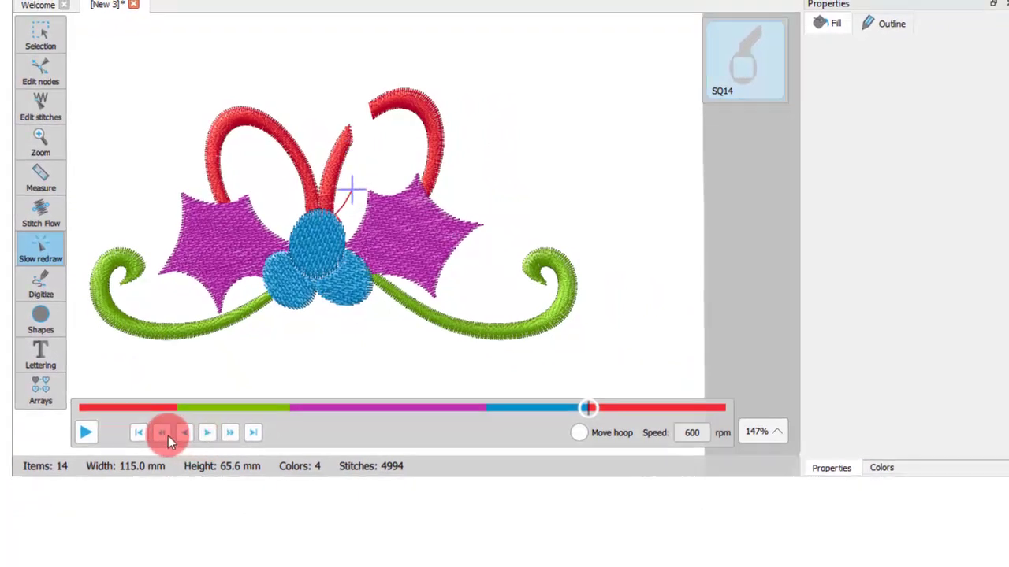
pyautogui.click(84, 435)
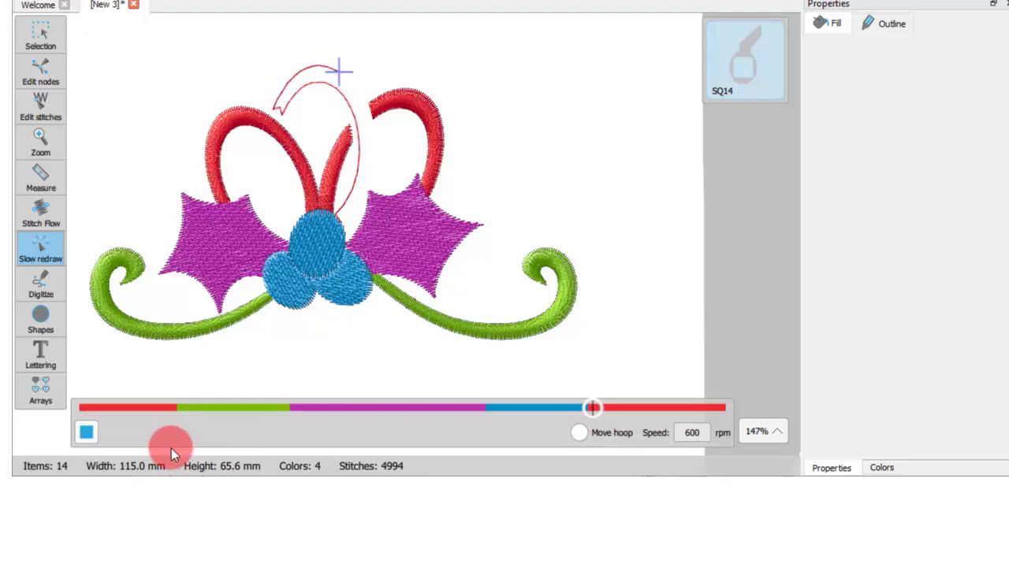
pyautogui.click(587, 434)
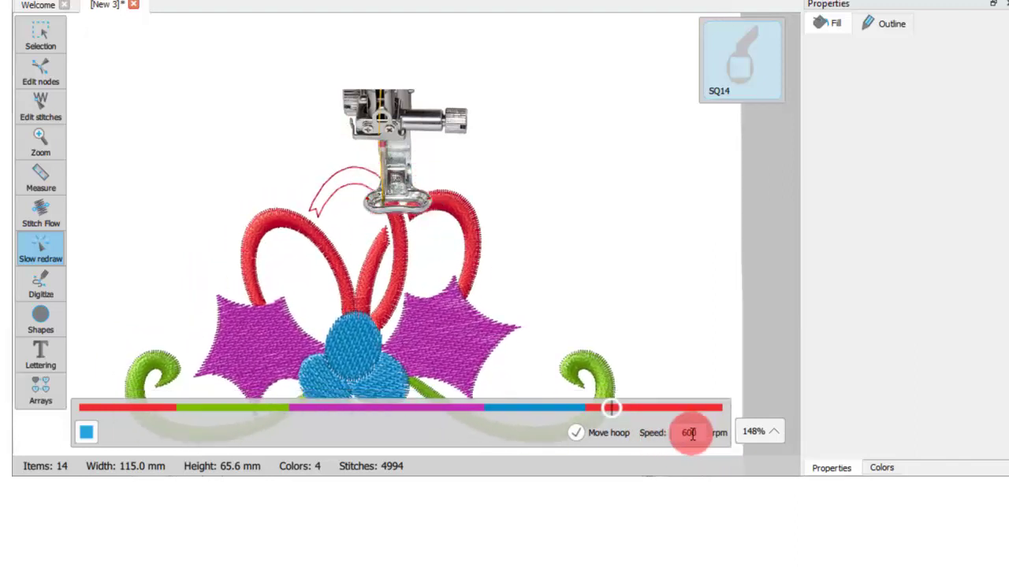
pyautogui.click(607, 430)
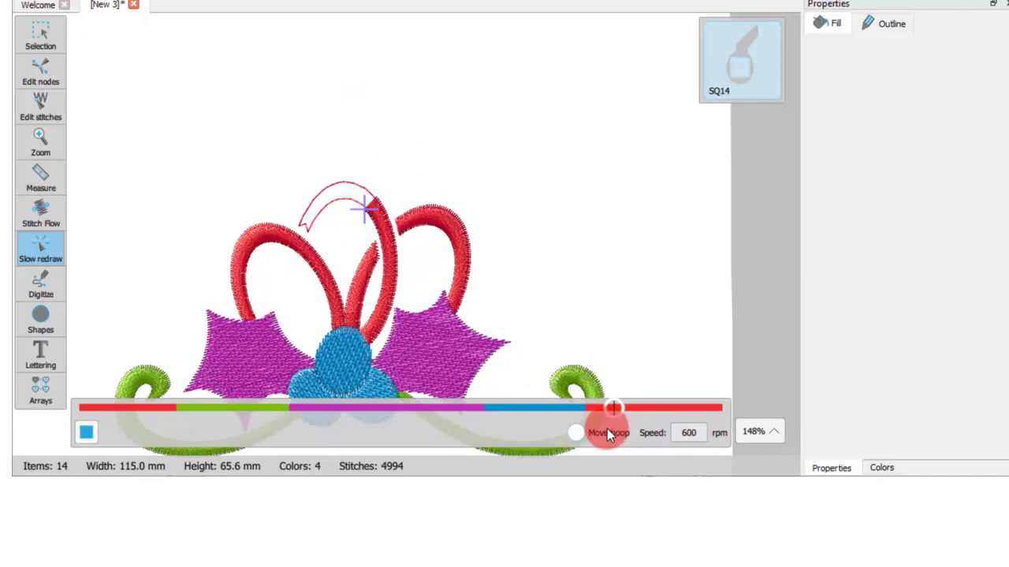
pyautogui.click(607, 429)
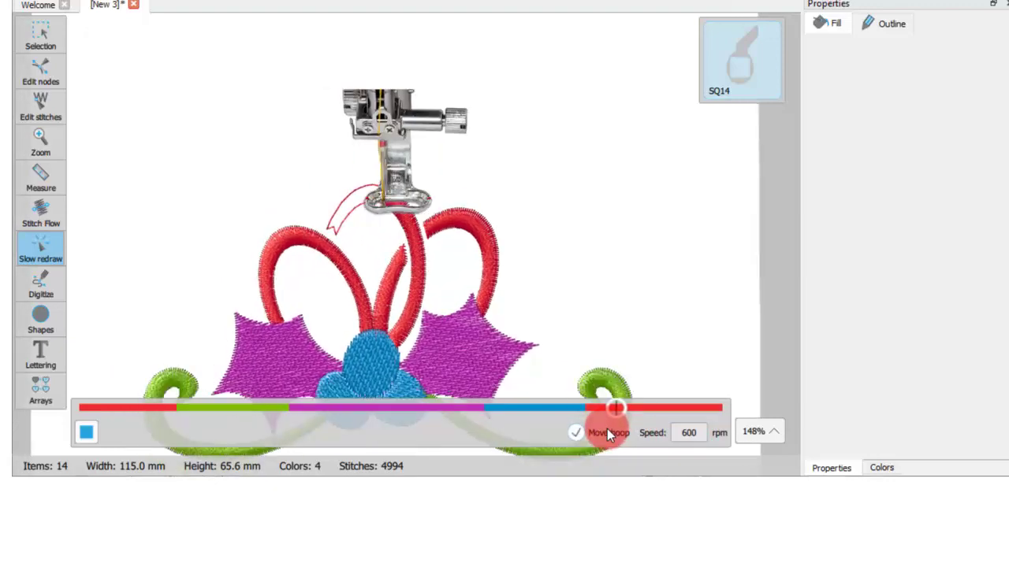
pyautogui.click(636, 435)
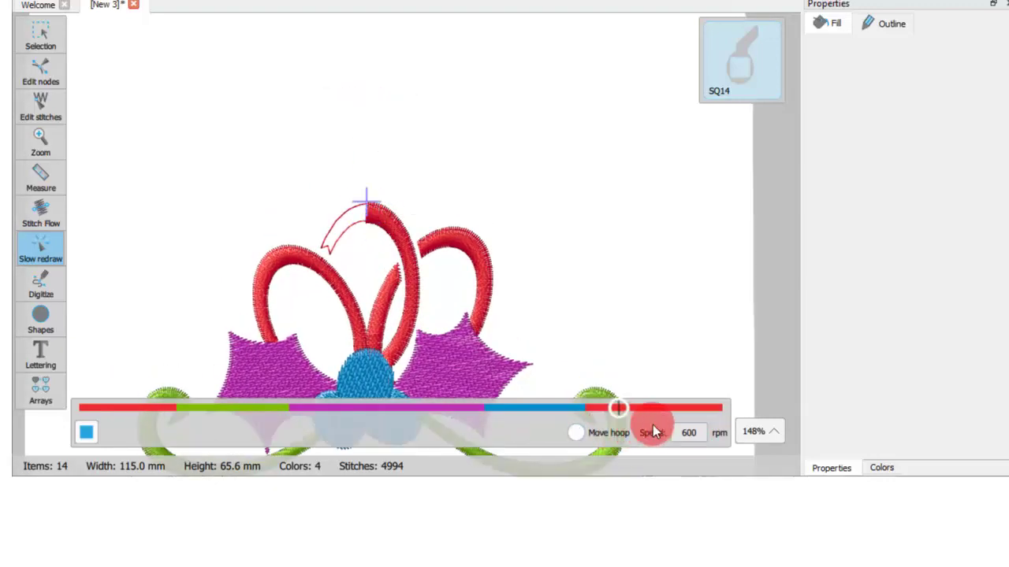
pyautogui.click(695, 433)
pyautogui.click(301, 495)
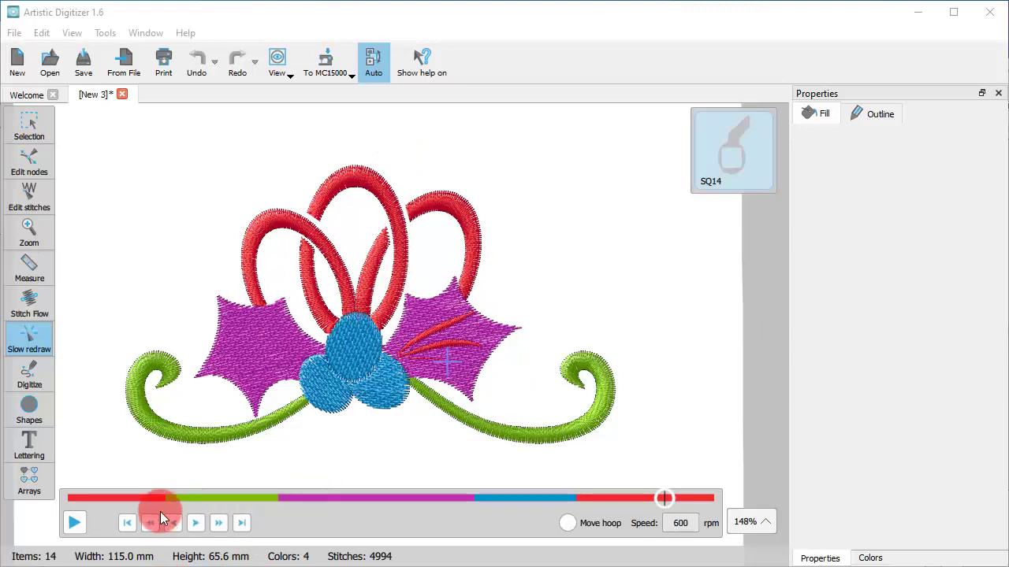
# - Restart the floral playback and lower the replay speed from 600 to 300 rpm
pyautogui.click(73, 523)
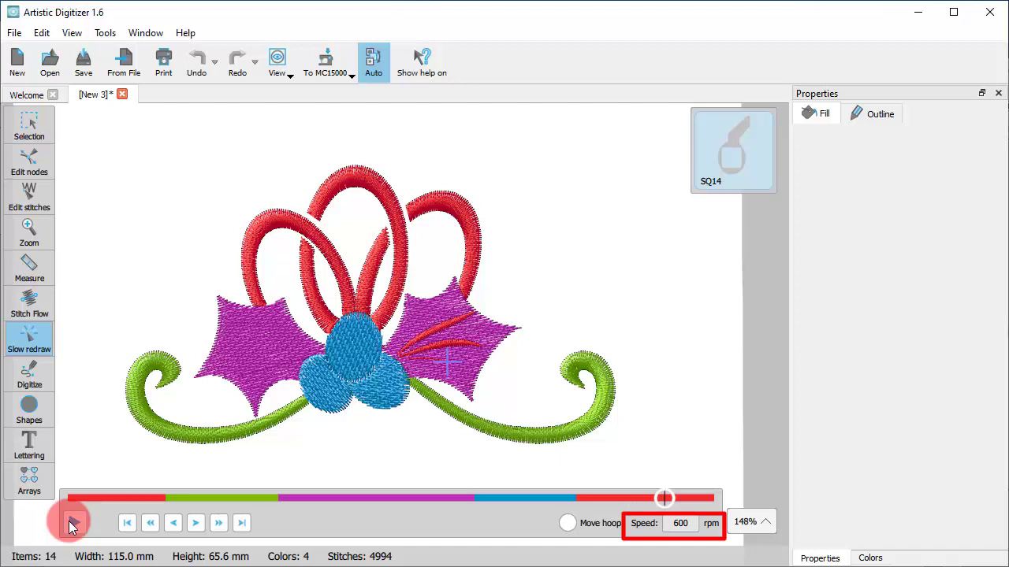
pyautogui.click(241, 497)
pyautogui.click(74, 523)
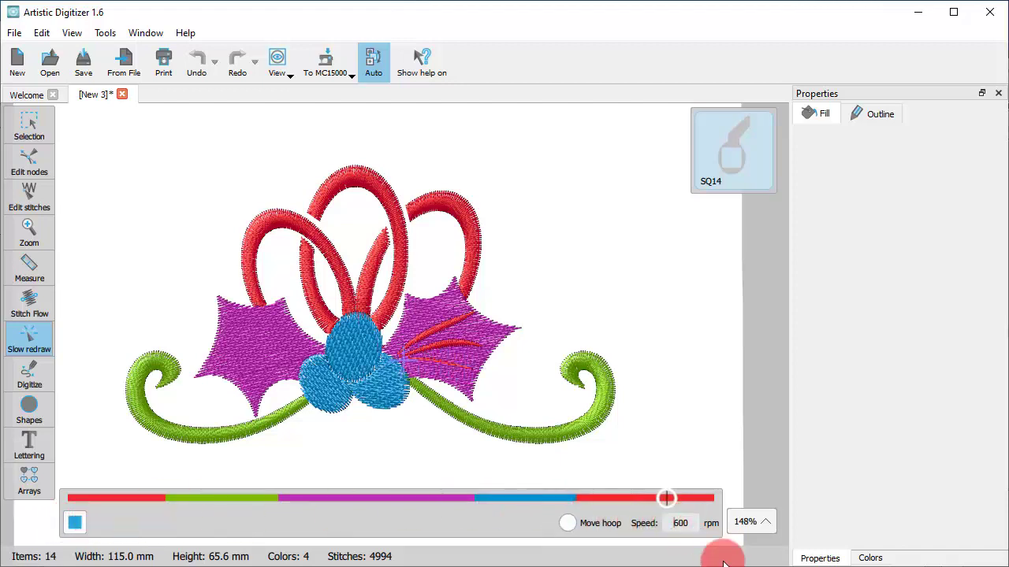
pyautogui.write('1,')
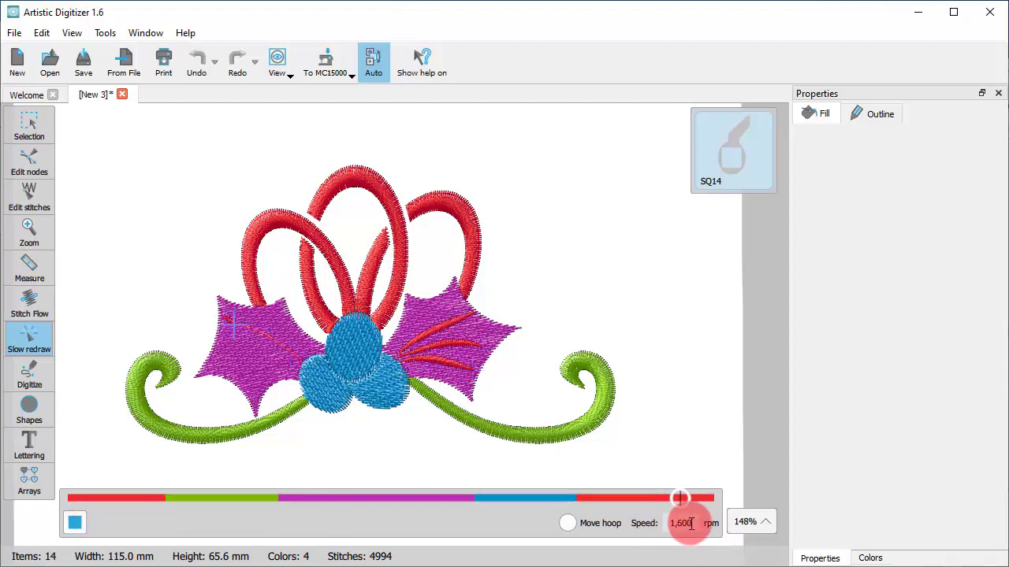
pyautogui.doubleClick(691, 524)
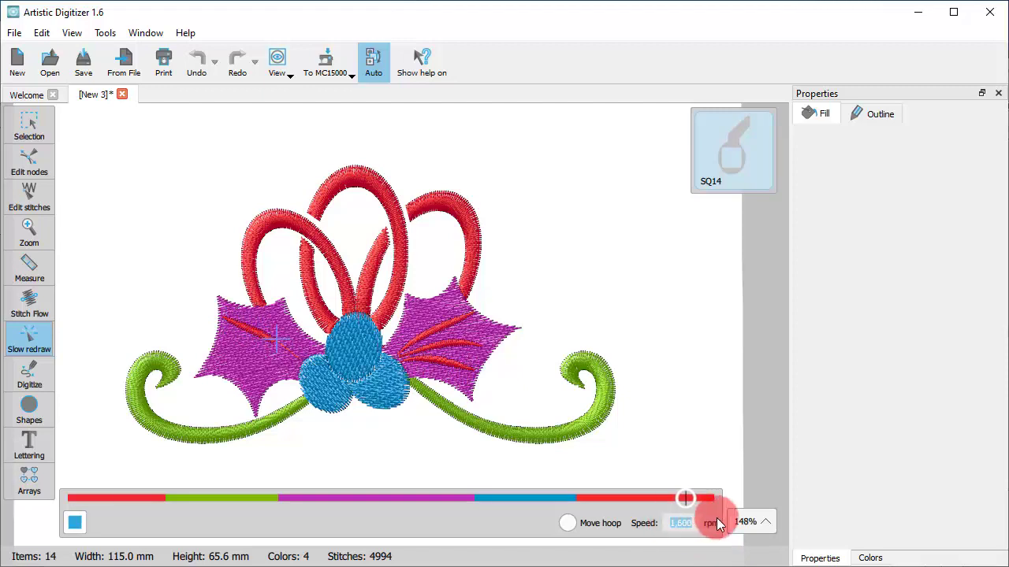
pyautogui.write('300')
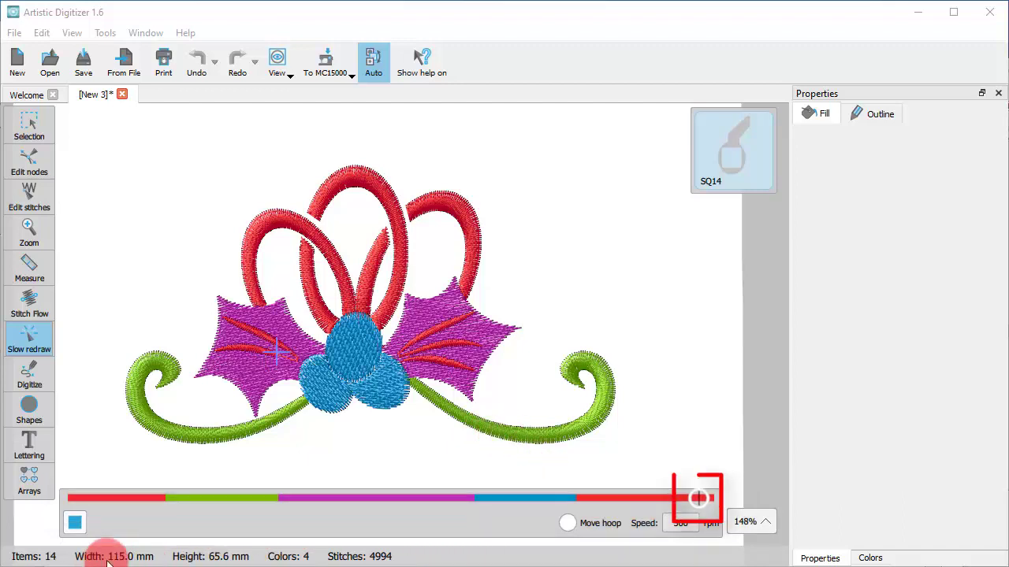
# - Drag the redraw slider to the end, then exit to editing the complete 16-item floral design
pyautogui.moveTo(688, 495)
pyautogui.mouseDown()
pyautogui.moveTo(703, 497)
pyautogui.moveTo(264, 523)
pyautogui.moveTo(514, 521)
pyautogui.moveTo(478, 515)
pyautogui.moveTo(514, 512)
pyautogui.moveTo(274, 510)
pyautogui.moveTo(616, 508)
pyautogui.mouseUp()
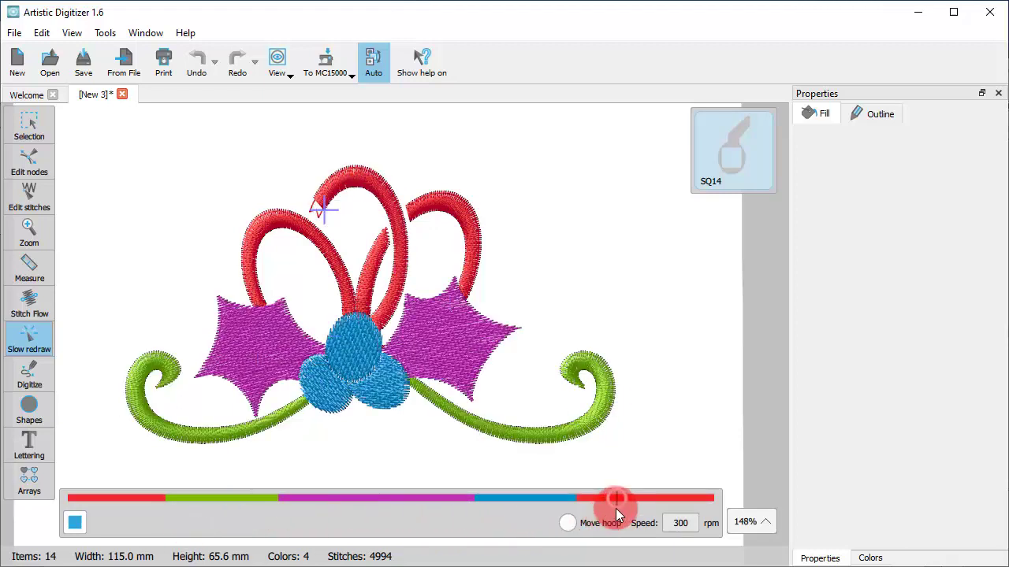
pyautogui.click(392, 499)
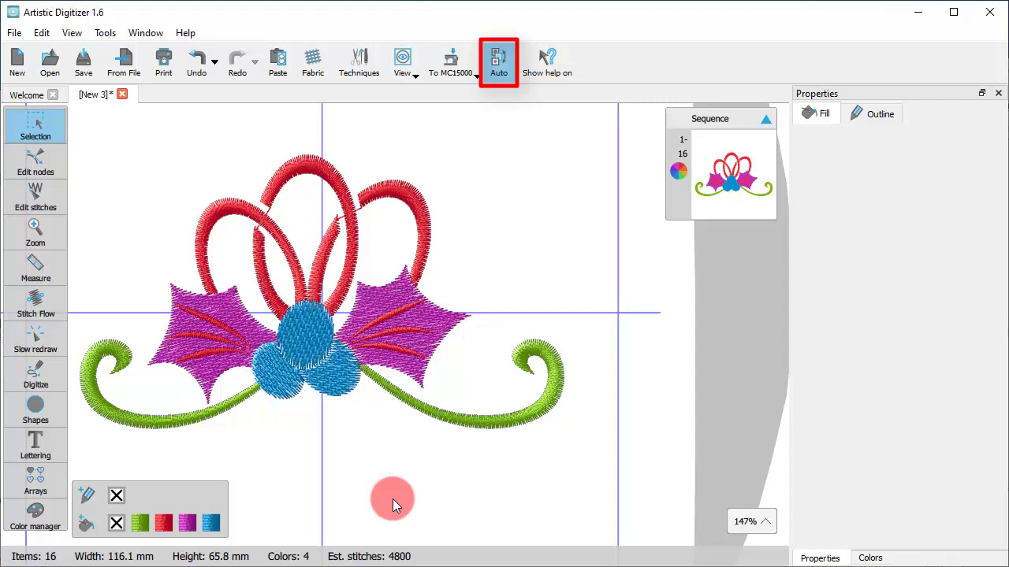
# - Select the right-hand blue berry, view its nodes, and jump Slow redraw to its stitching
pyautogui.click(347, 392)
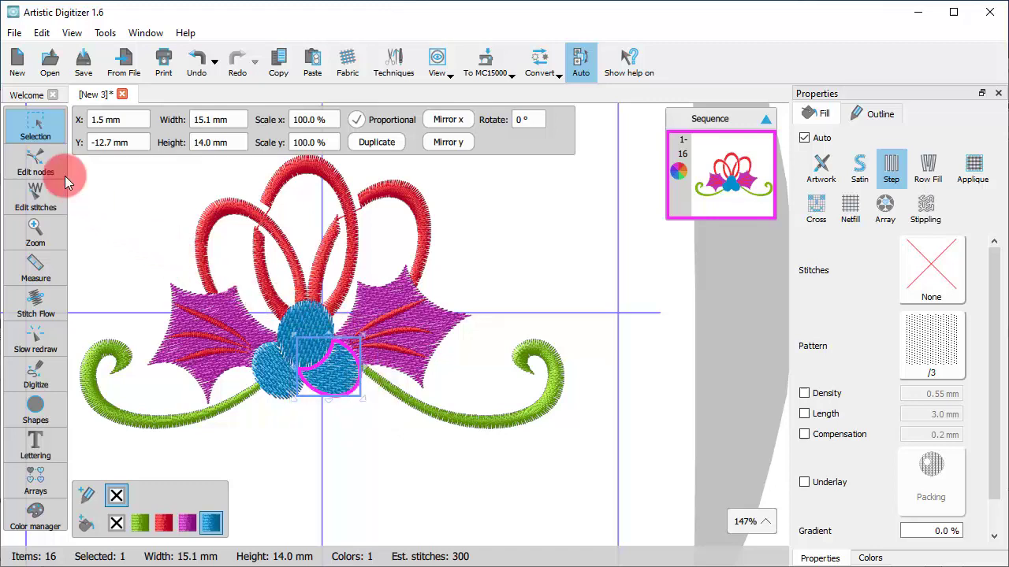
pyautogui.click(40, 156)
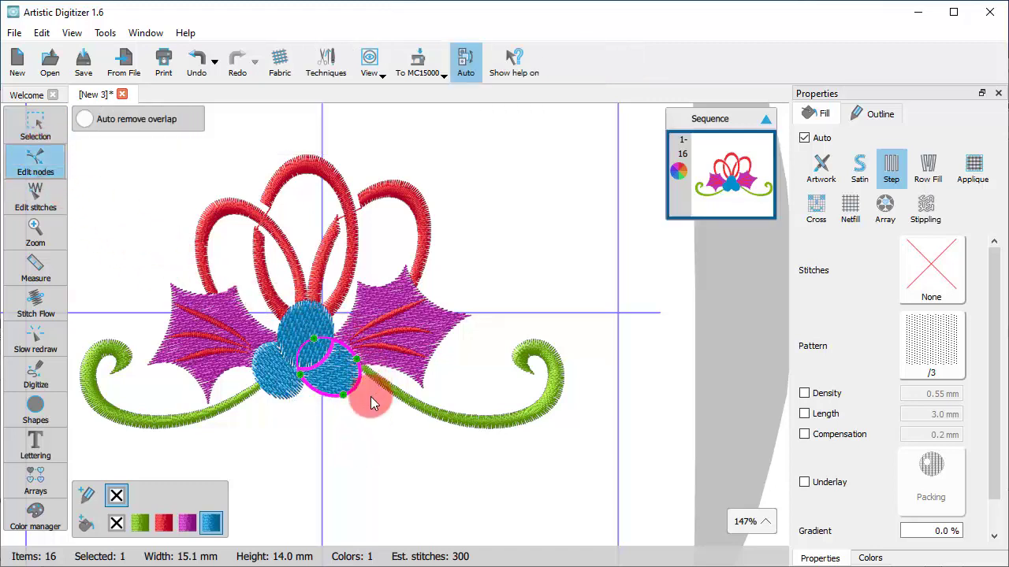
pyautogui.click(36, 339)
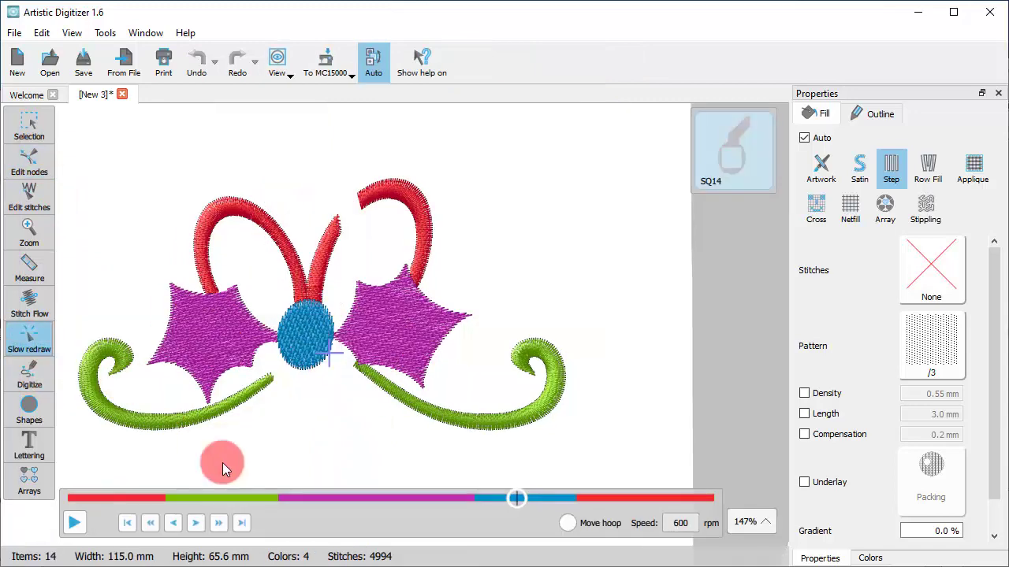
pyautogui.click(525, 501)
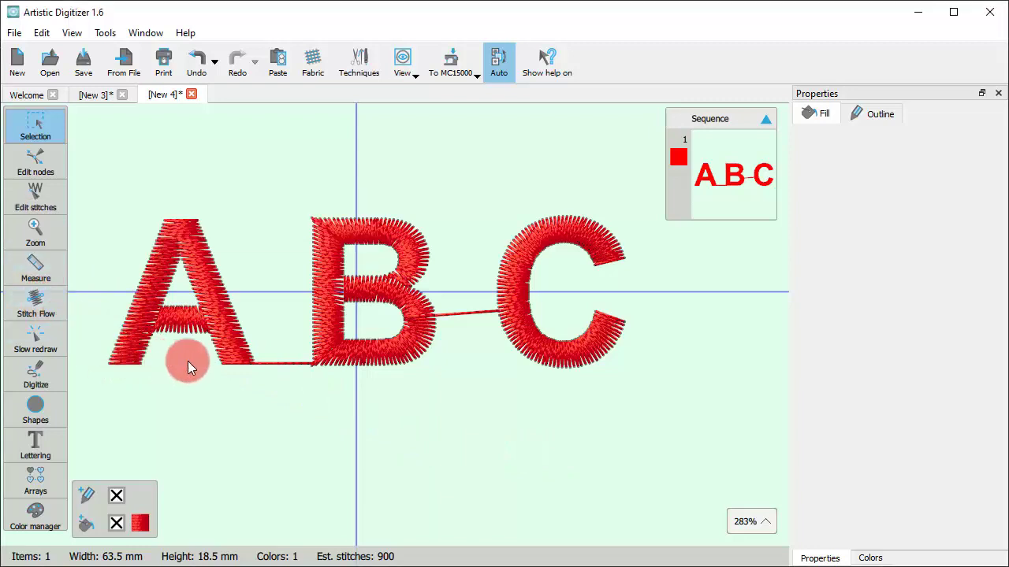
pyautogui.click(37, 259)
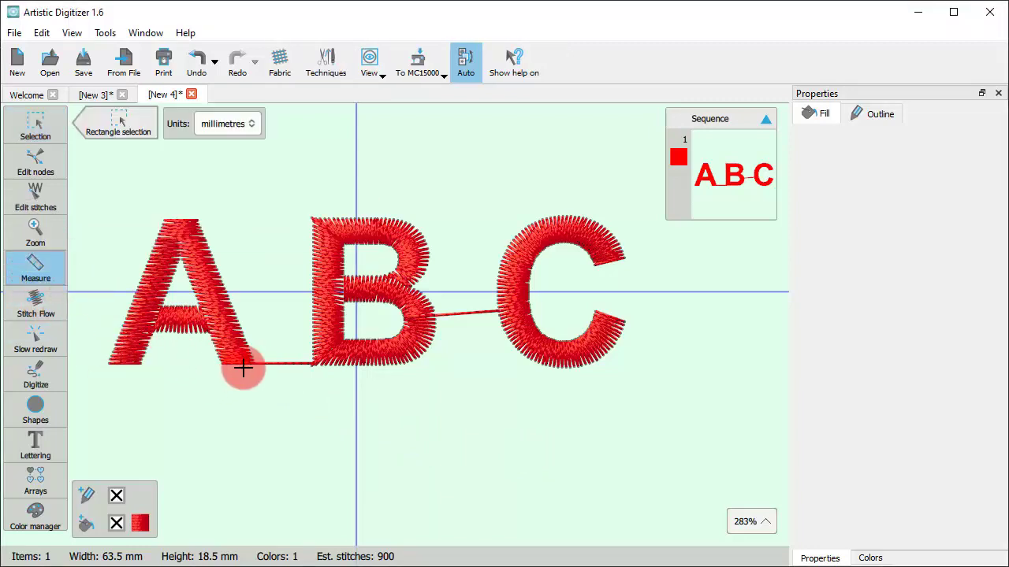
pyautogui.moveTo(246, 368); pyautogui.dragTo(314, 363)
pyautogui.press('Escape')
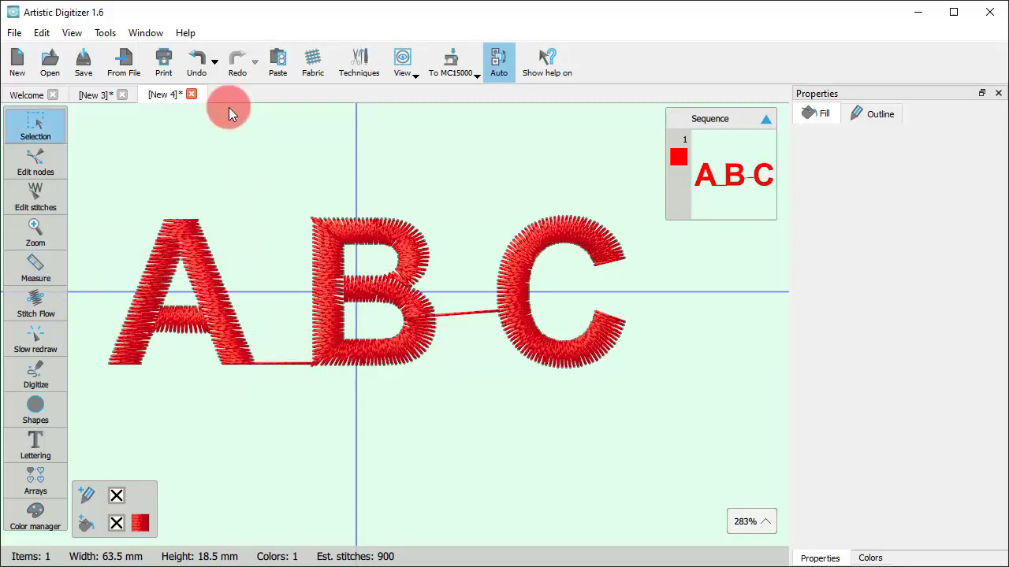
pyautogui.click(100, 31)
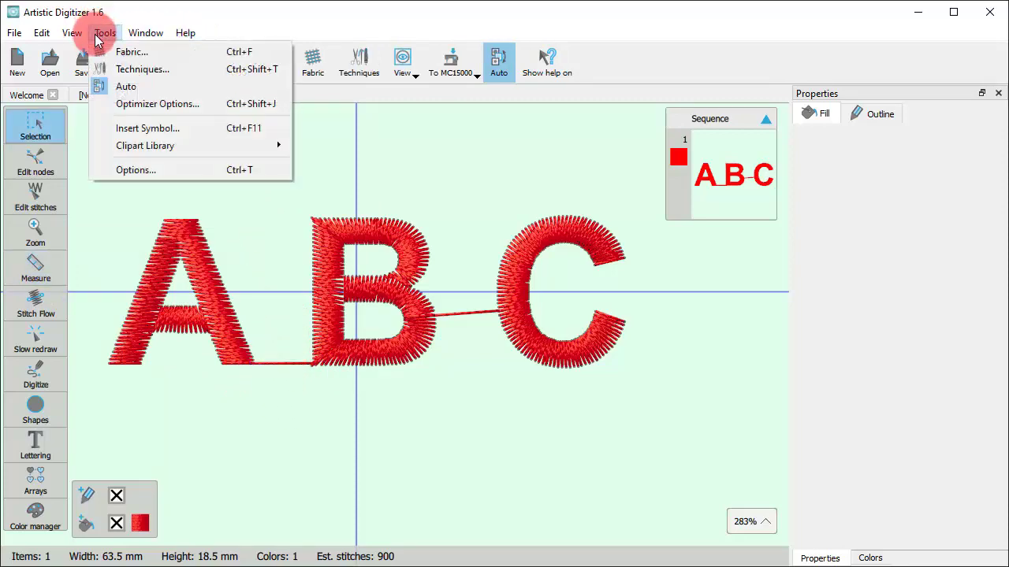
pyautogui.click(122, 104)
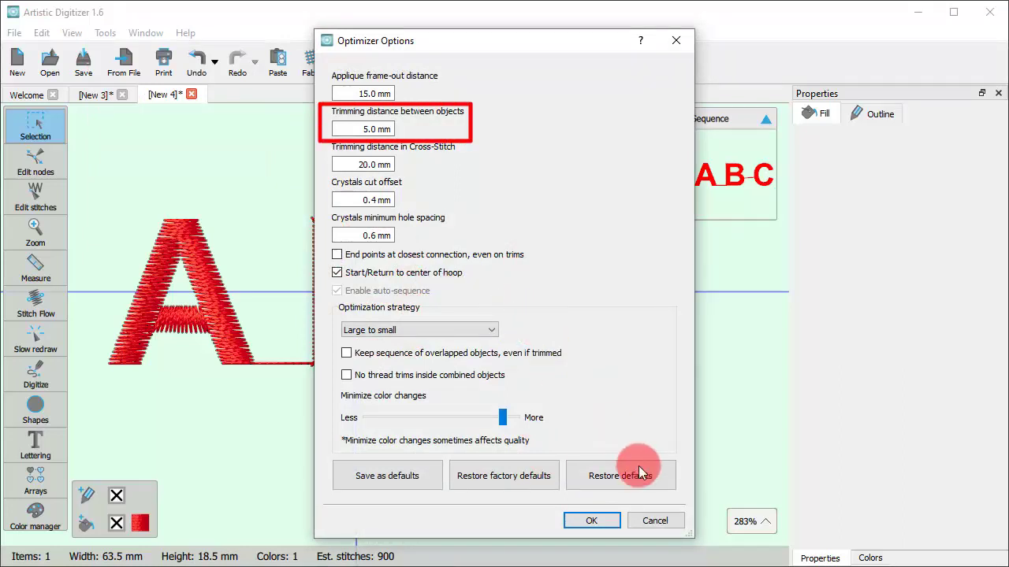
pyautogui.click(653, 521)
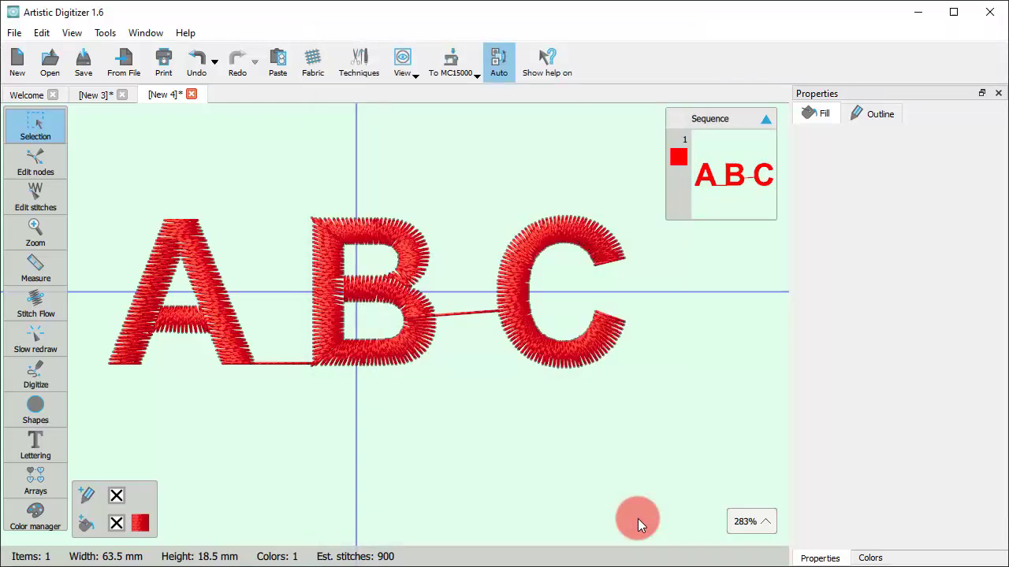
# - Replay the red ABC lettering in Slow redraw through to its final stitch
pyautogui.click(35, 341)
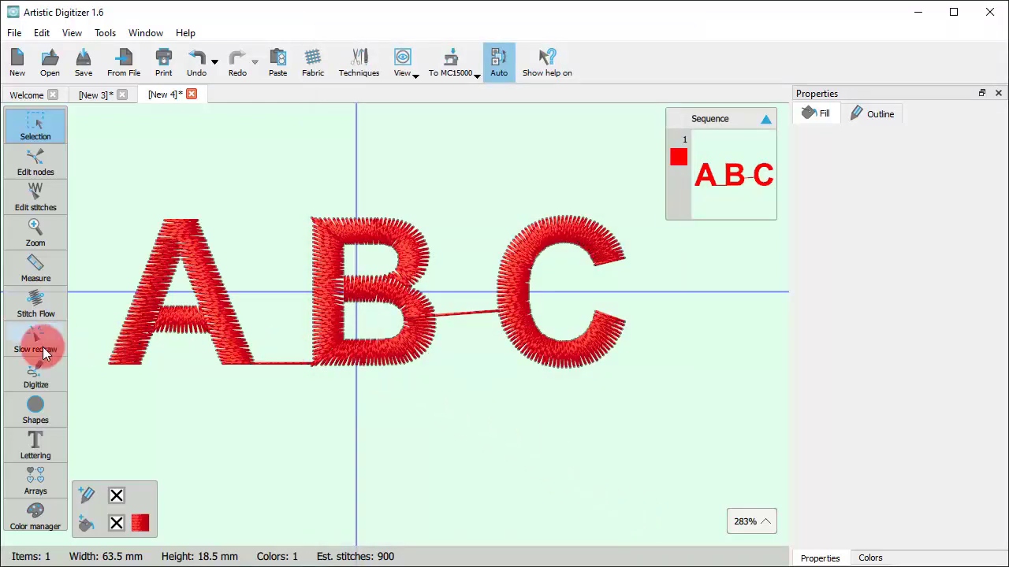
pyautogui.moveTo(98, 502)
pyautogui.mouseDown()
pyautogui.moveTo(75, 495)
pyautogui.moveTo(131, 502)
pyautogui.moveTo(173, 522)
pyautogui.moveTo(235, 523)
pyautogui.moveTo(274, 549)
pyautogui.moveTo(281, 540)
pyautogui.moveTo(520, 566)
pyautogui.moveTo(714, 565)
pyautogui.mouseUp()
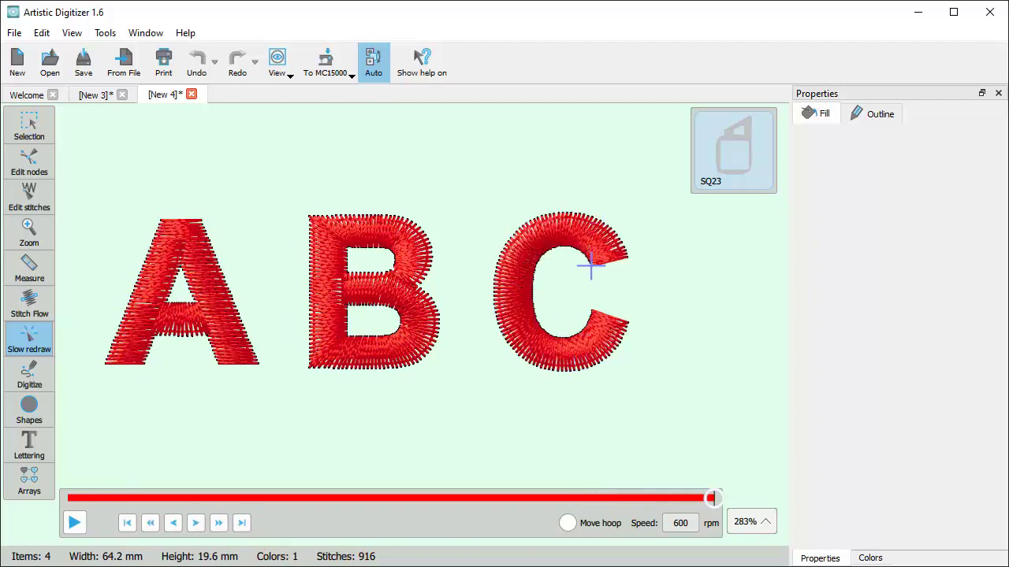